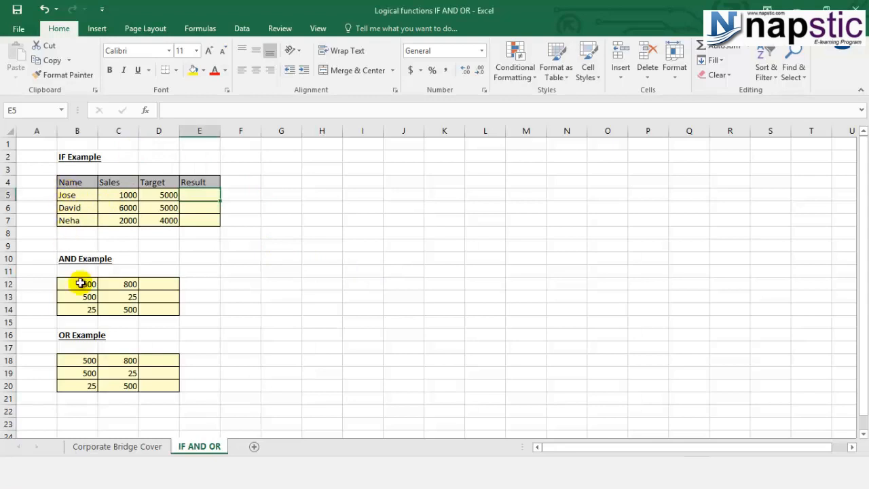
- Review the first data row of the IF Example table, comparing its Sales, Target and Result cells
{"action": "left_click", "coordinate": [85, 347]}
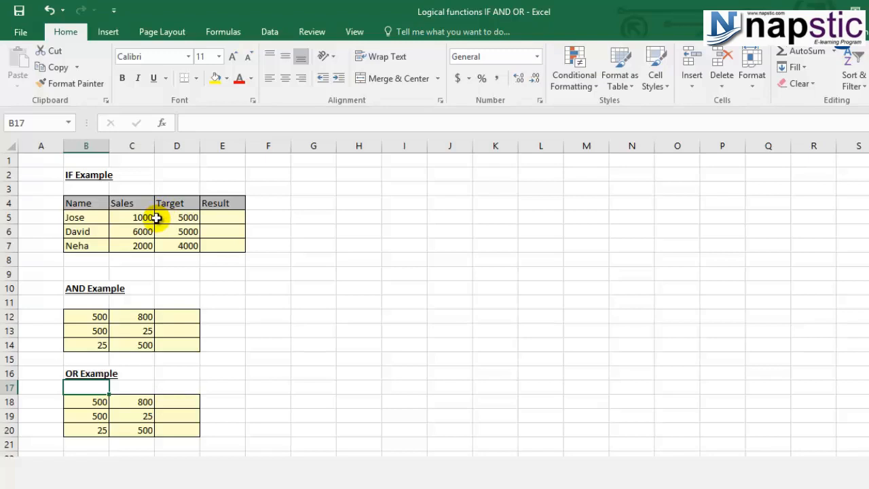
{"action": "left_click", "coordinate": [99, 217]}
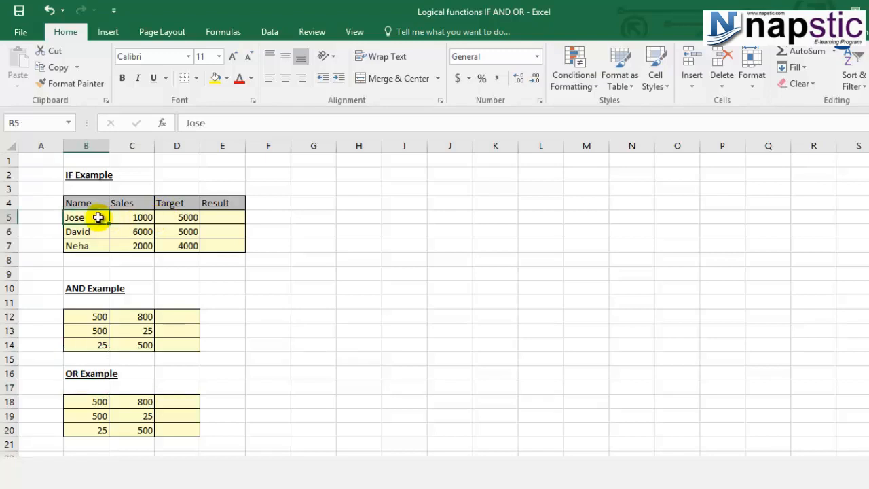
{"action": "left_click", "coordinate": [150, 215]}
{"action": "left_click", "coordinate": [178, 202]}
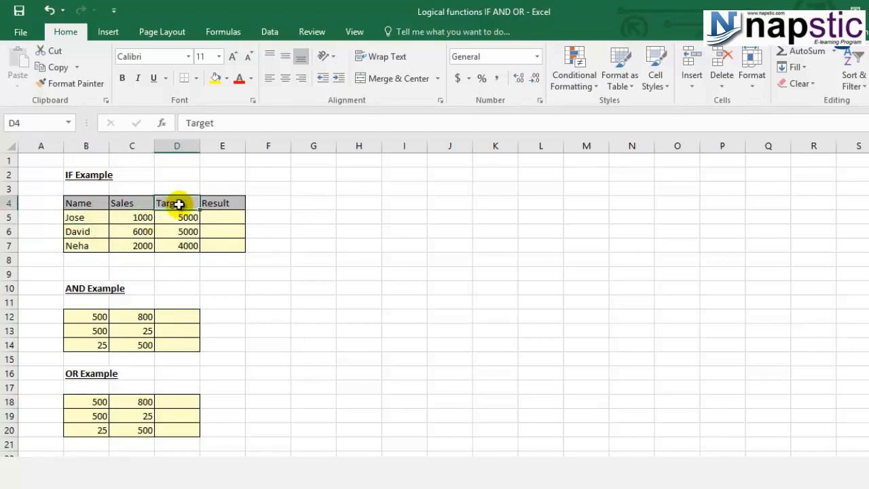
{"action": "left_click", "coordinate": [180, 217]}
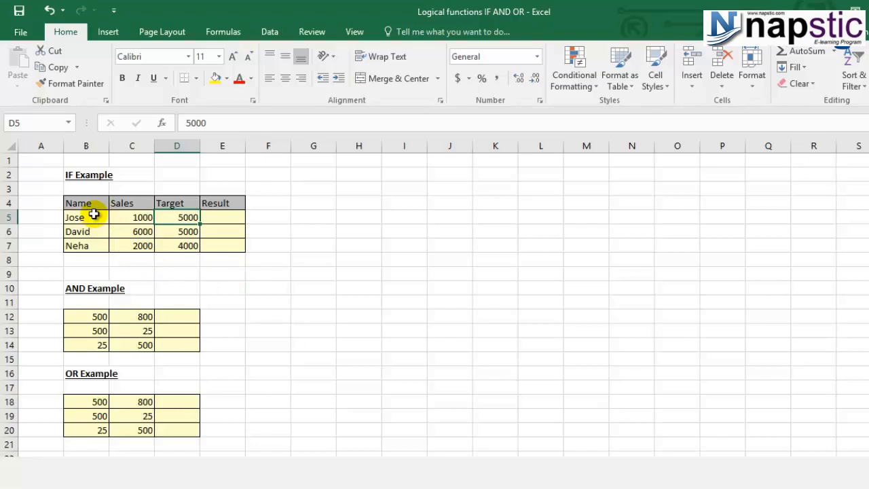
{"action": "left_click", "coordinate": [222, 222]}
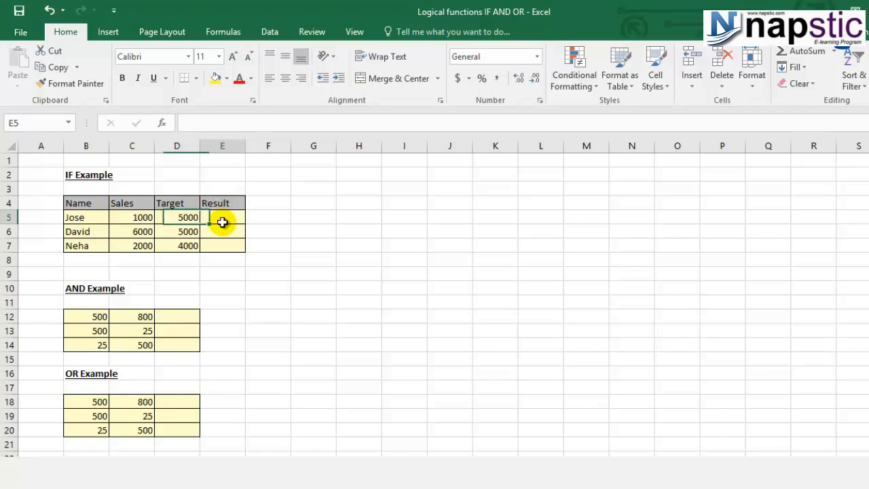
{"action": "left_click", "coordinate": [131, 216]}
- Start an IF formula in Result cell E5 with the logical test C5>D5
{"action": "left_click", "coordinate": [222, 215]}
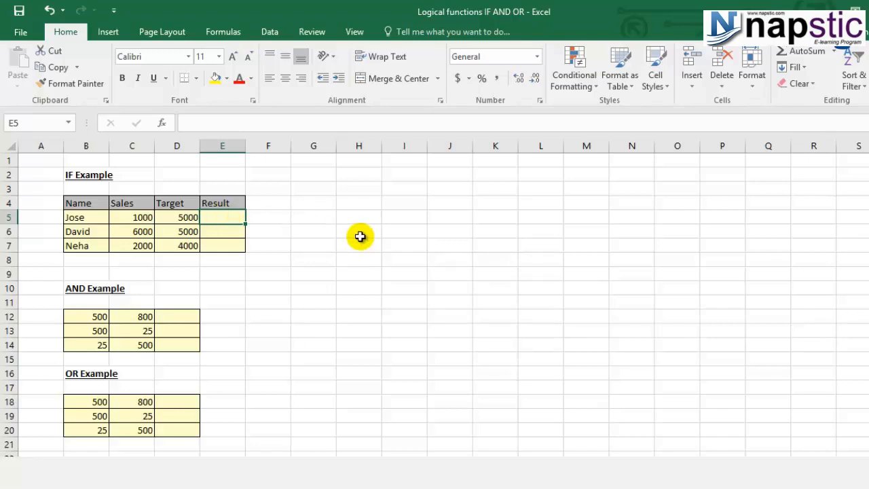
{"action": "type", "text": "="}
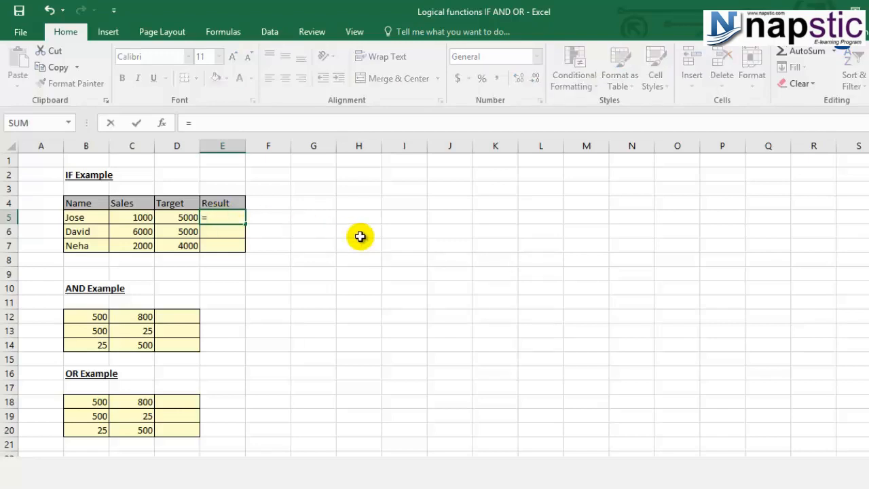
{"action": "type", "text": "if"}
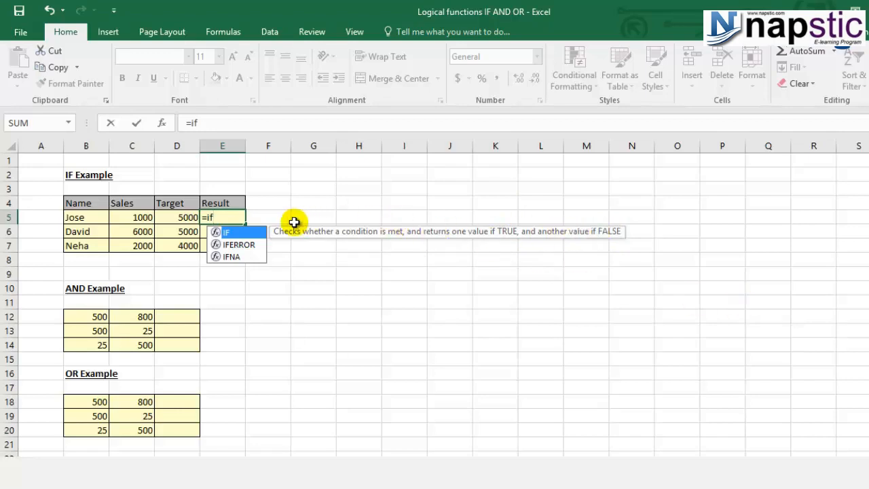
{"action": "double_click", "coordinate": [247, 232]}
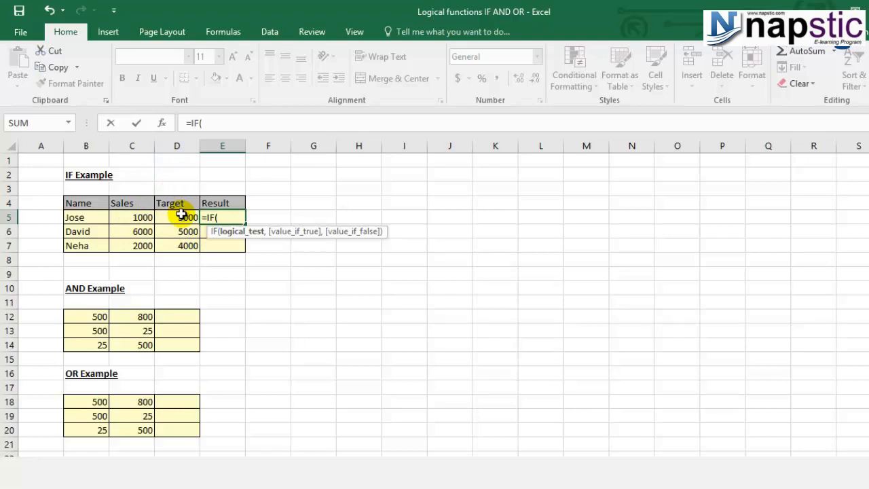
{"action": "left_click", "coordinate": [147, 215]}
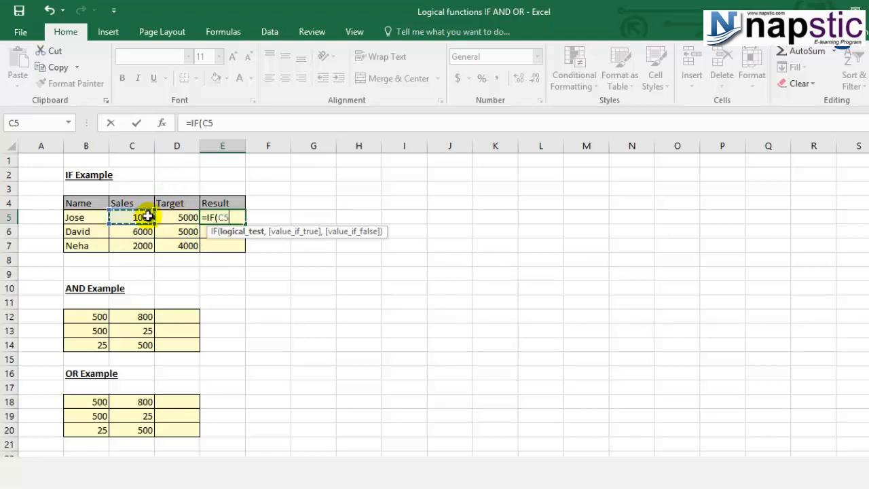
{"action": "type", "text": ">"}
{"action": "left_click", "coordinate": [166, 217]}
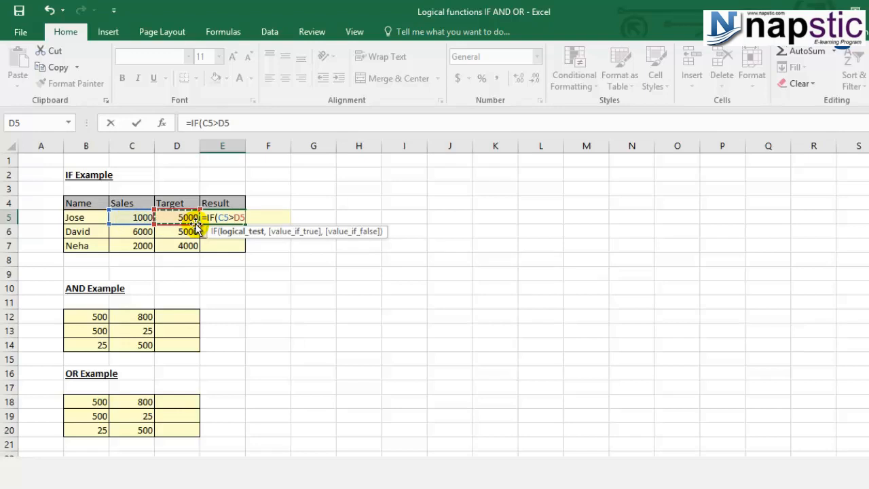
{"action": "type", "text": ","}
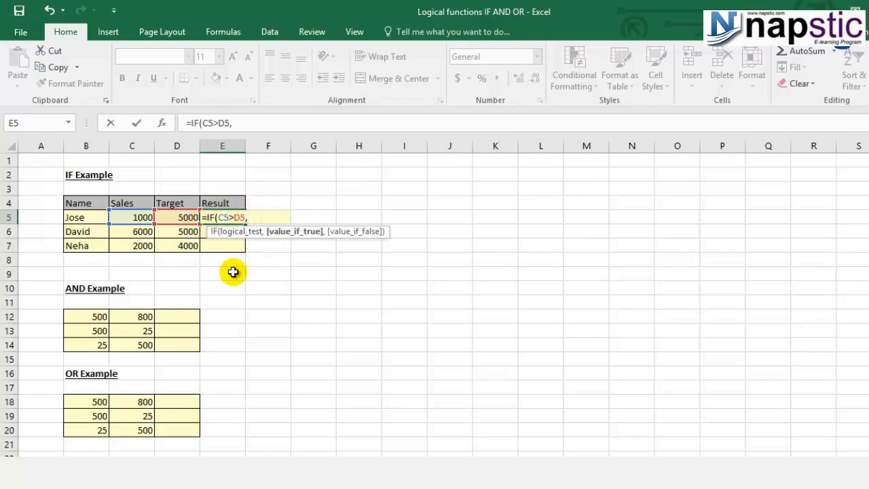
{"action": "type", "text": "\"Achieved\""}
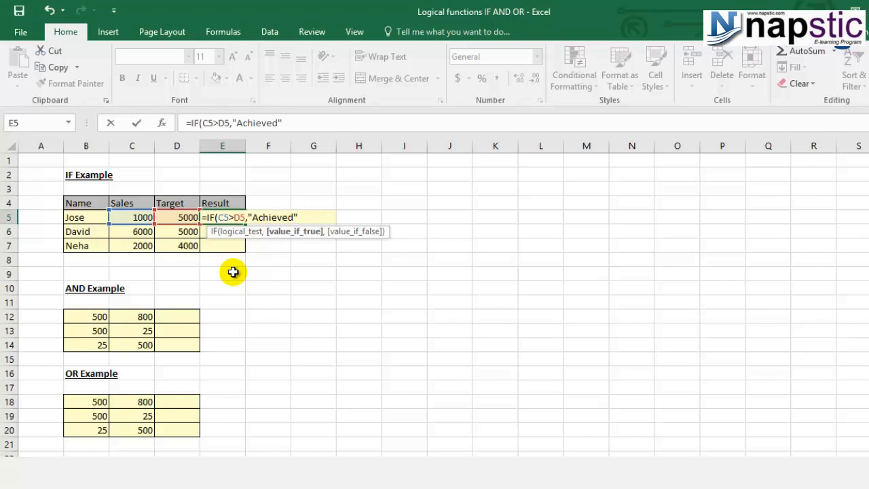
- Give the IF formula in E5 the value-if-true text "Achieved"
{"action": "type", "text": ","}
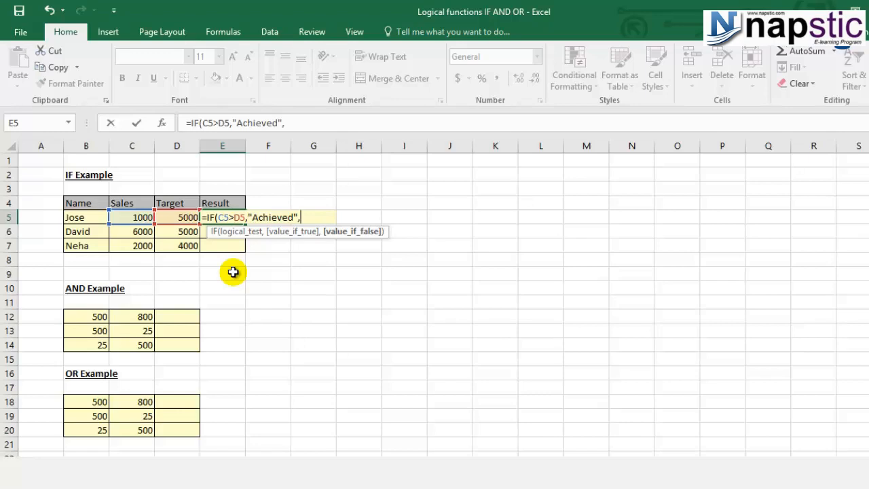
{"action": "type", "text": "\""}
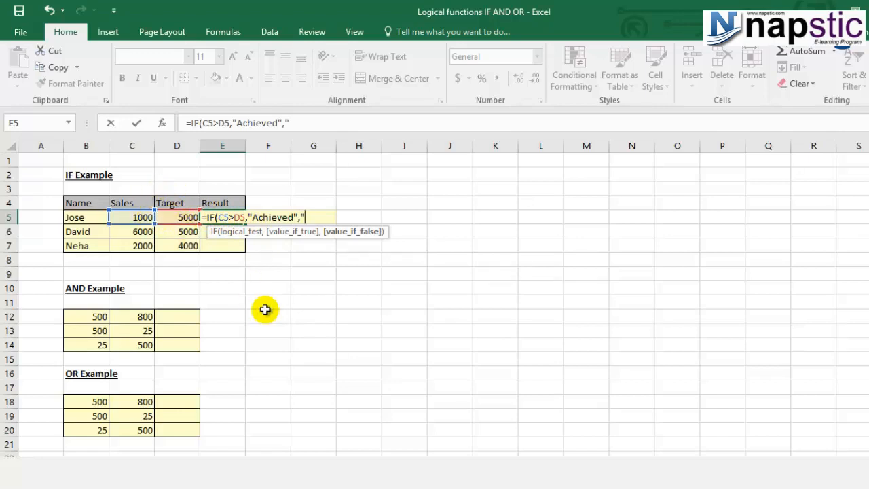
- Add "Not Achieved" as the value-if-false text and complete the IF formula in E5
{"action": "type", "text": "Not Achieved\""}
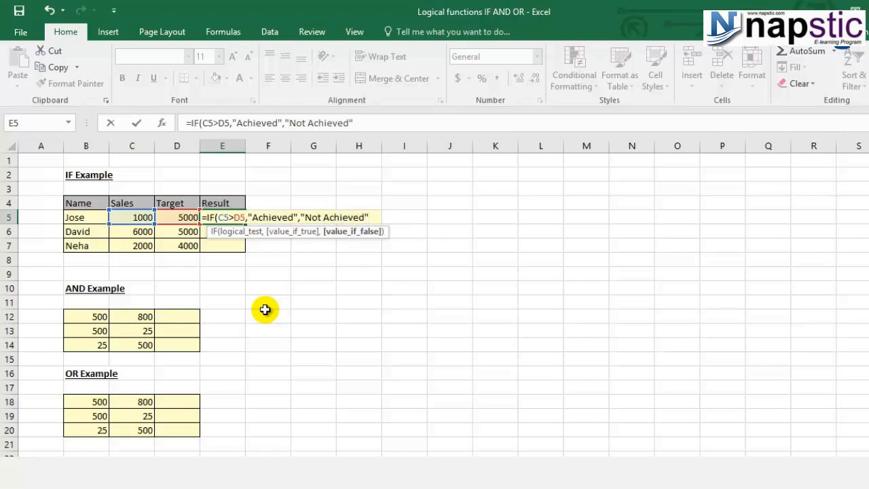
{"action": "type", "text": ")"}
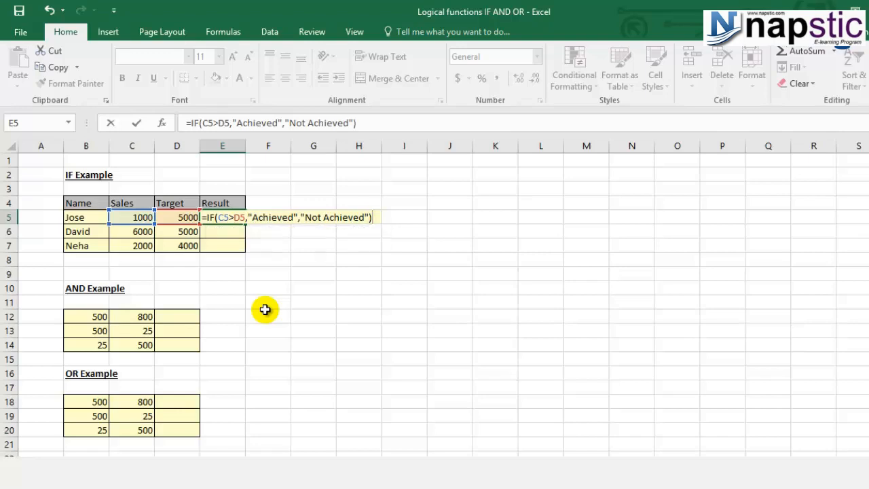
{"action": "key", "text": "Return"}
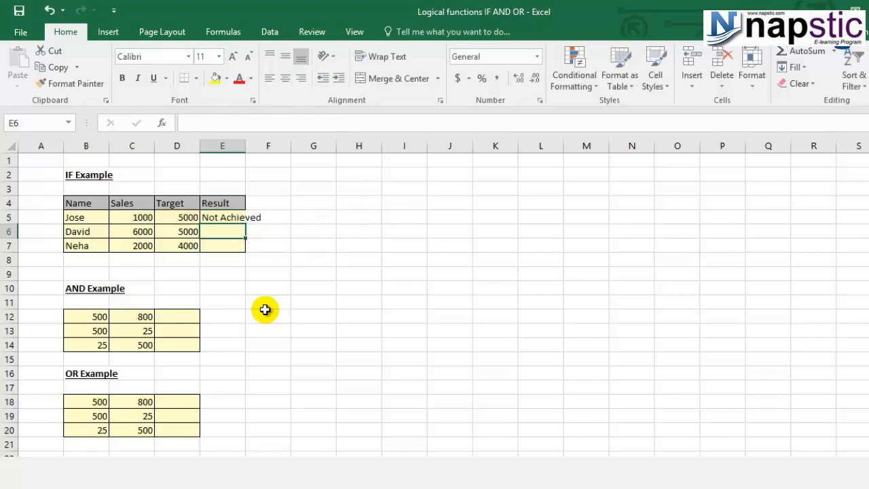
- Fit column E's width to its contents and copy the IF formula from E5 into E6:E7
{"action": "double_click", "coordinate": [249, 149]}
{"action": "left_click", "coordinate": [246, 218]}
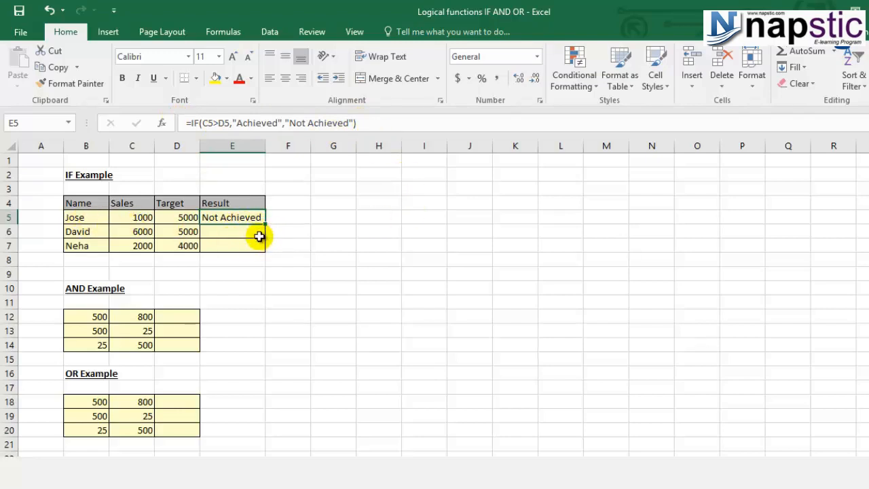
{"action": "key", "text": "ctrl+c"}
{"action": "left_click_drag", "start_coordinate": [255, 235], "coordinate": [248, 242]}
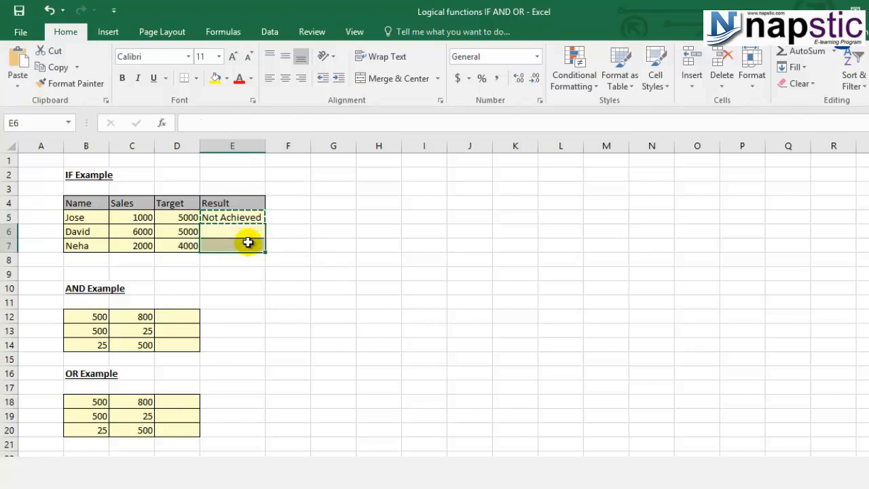
{"action": "key", "text": "ctrl+v"}
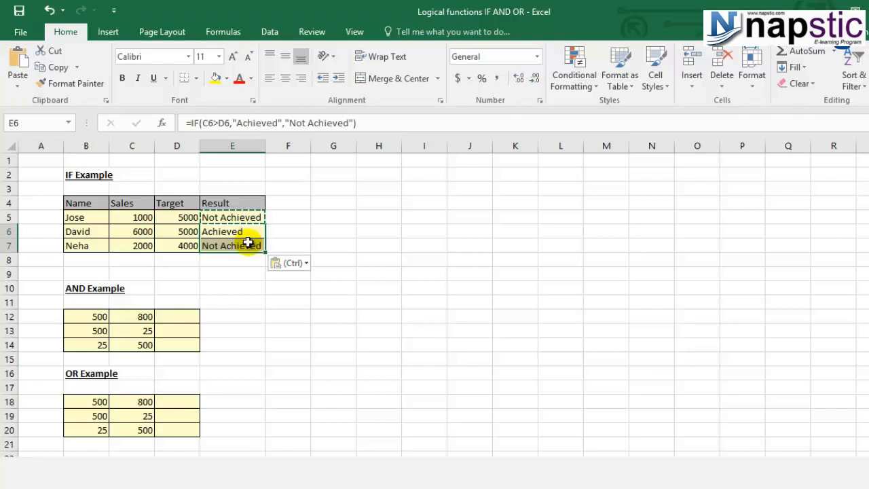
{"action": "key", "text": "Escape"}
{"action": "left_click", "coordinate": [244, 273]}
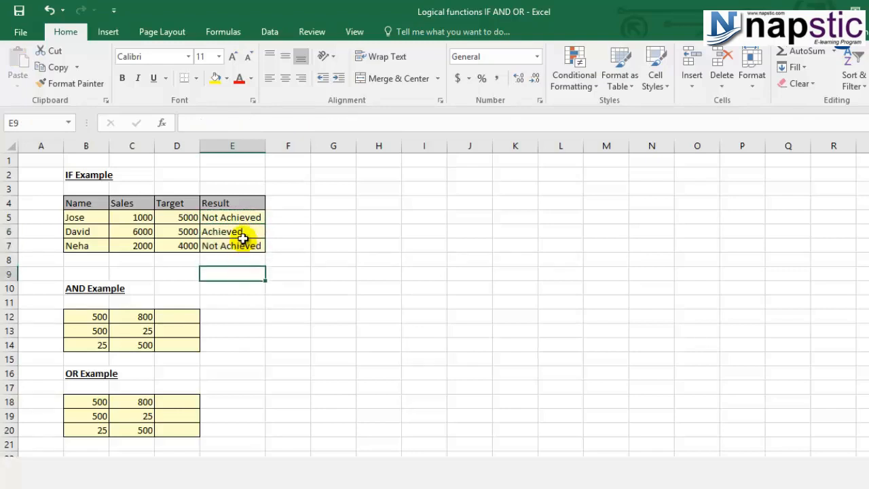
- Inspect the copied IF formula in E6 and its cell references, and check the result in E7
{"action": "left_click", "coordinate": [242, 231]}
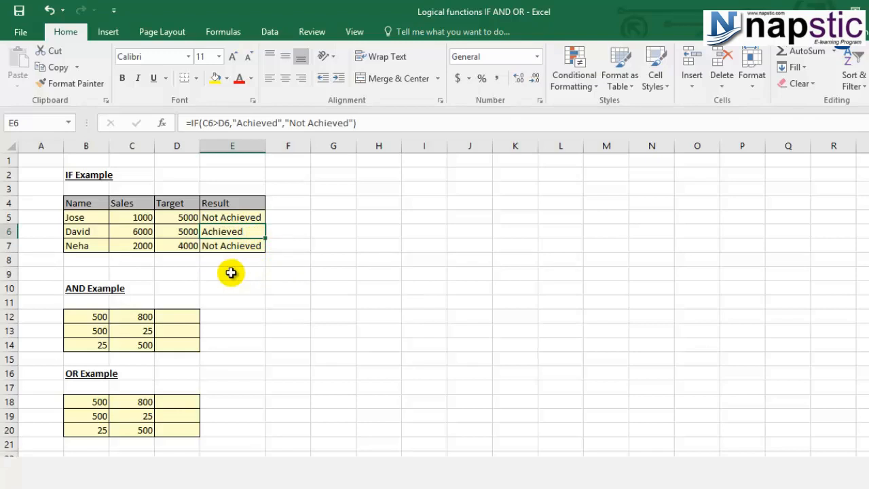
{"action": "key", "text": "F2"}
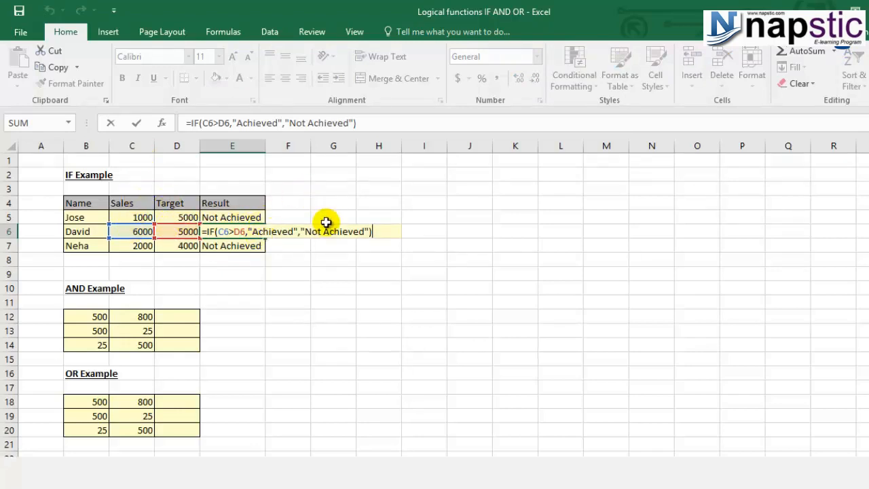
{"action": "key", "text": "ctrl+Return"}
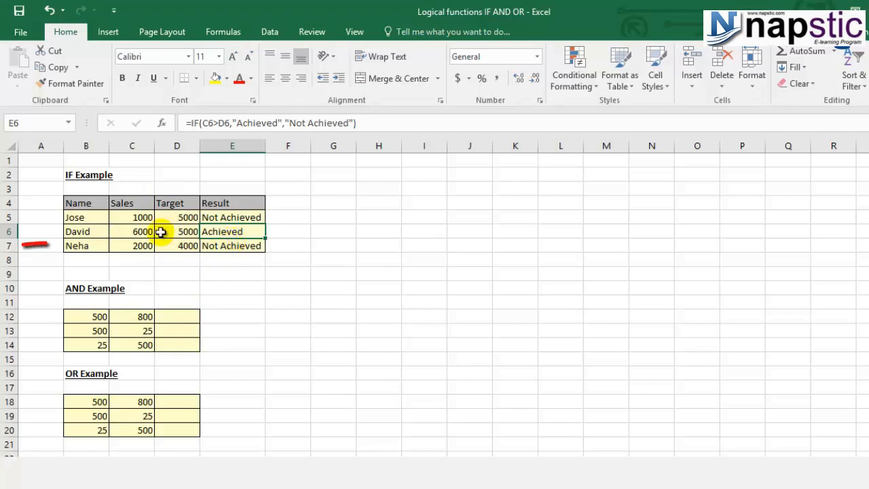
{"action": "left_click", "coordinate": [95, 248]}
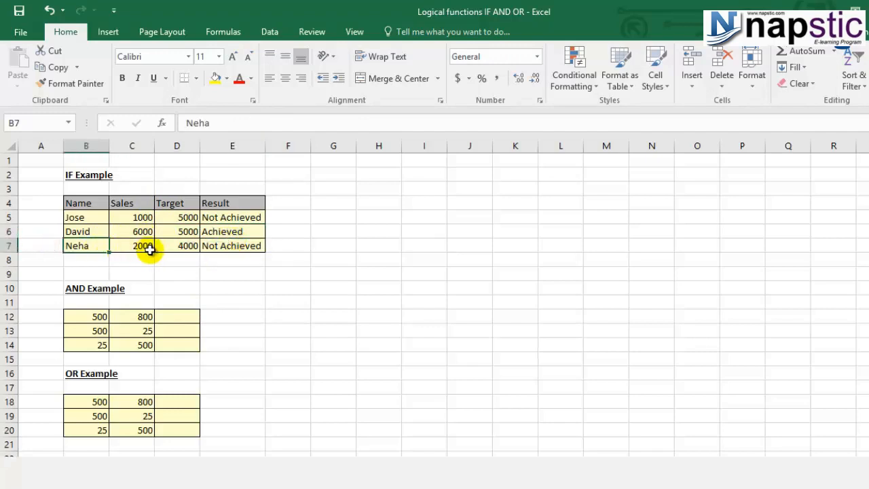
{"action": "left_click", "coordinate": [245, 249]}
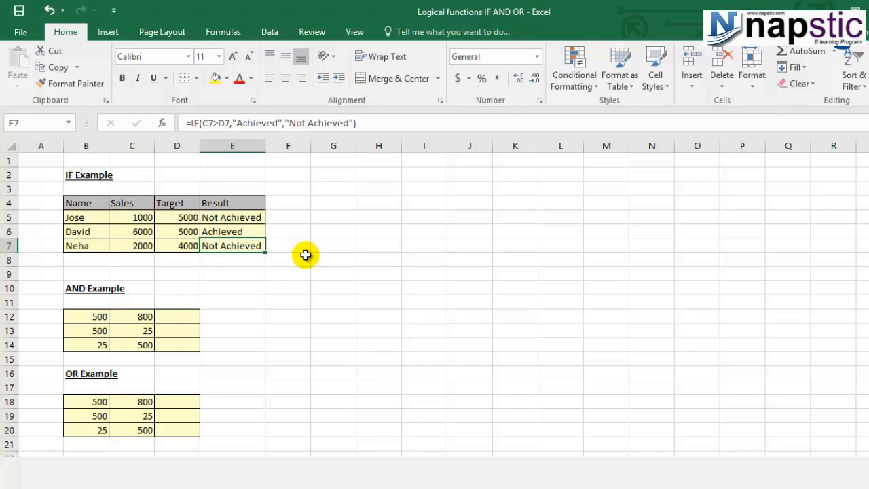
- Review the first pair of AND Example values in cells B12 and C12
{"action": "left_click", "coordinate": [83, 315]}
{"action": "left_click", "coordinate": [120, 318]}
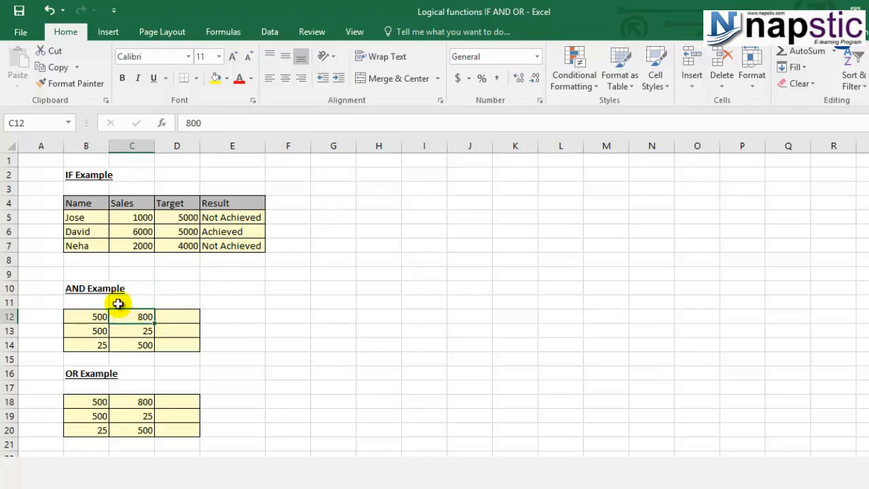
{"action": "left_click", "coordinate": [87, 317]}
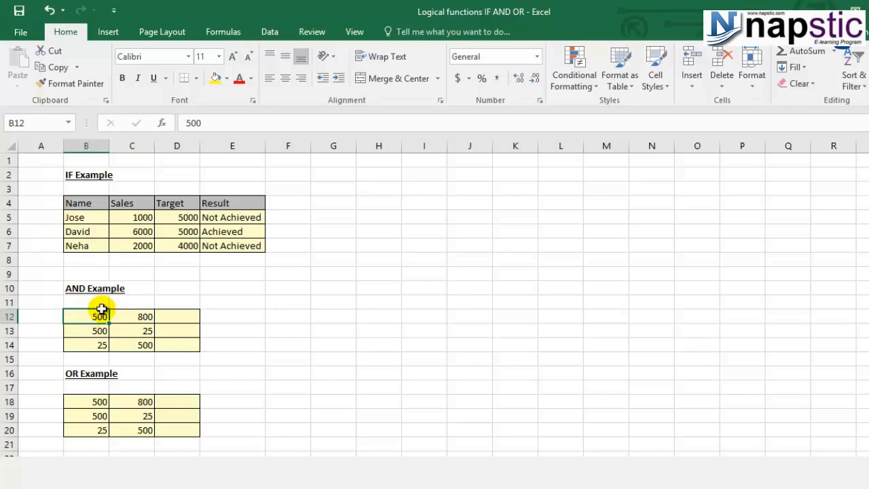
{"action": "left_click", "coordinate": [120, 316]}
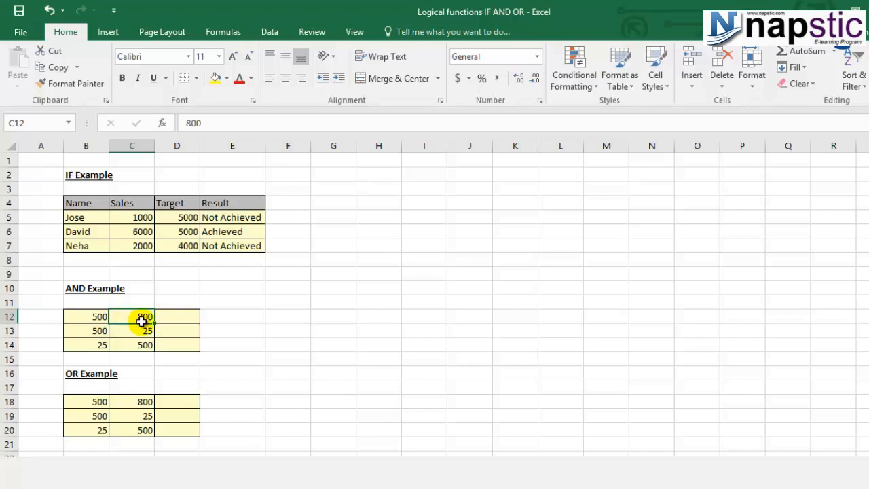
- Begin an AND formula in D12 with B12>100 as the first condition
{"action": "left_click", "coordinate": [176, 317]}
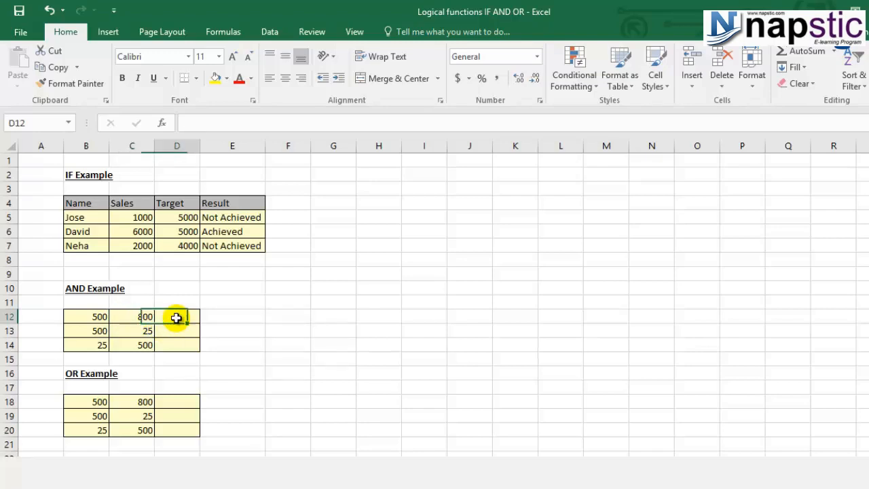
{"action": "type", "text": "="}
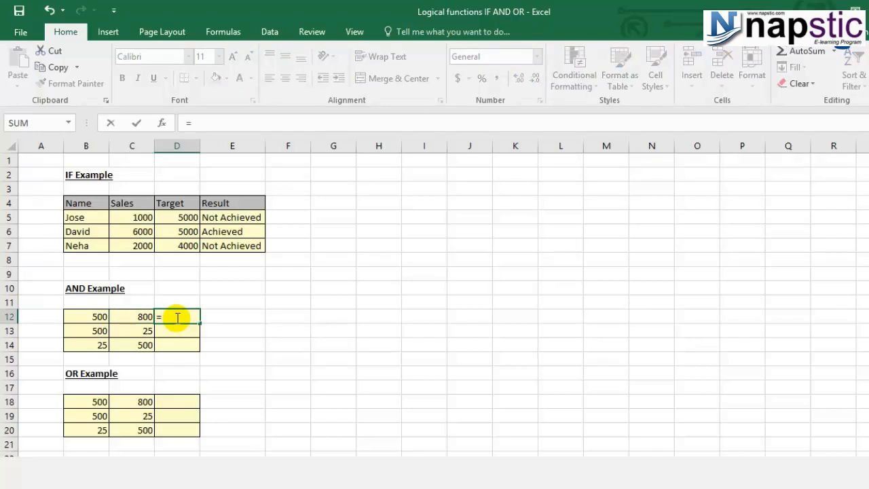
{"action": "type", "text": "and"}
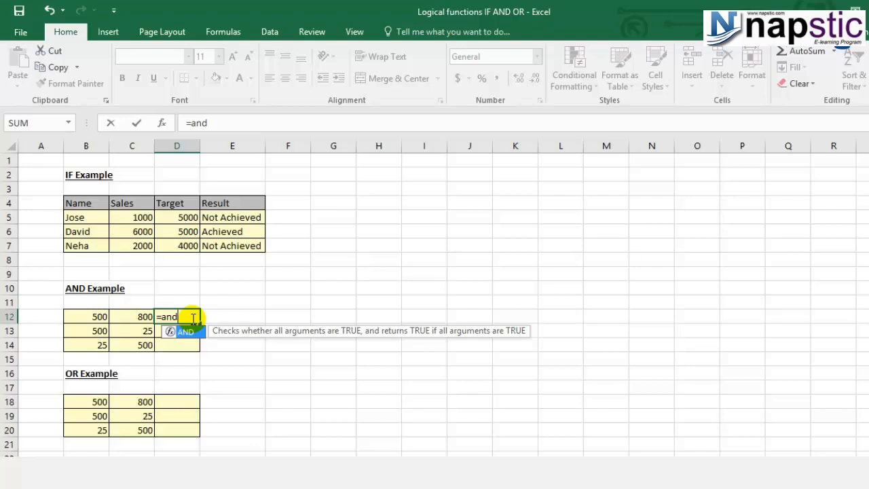
{"action": "type", "text": "("}
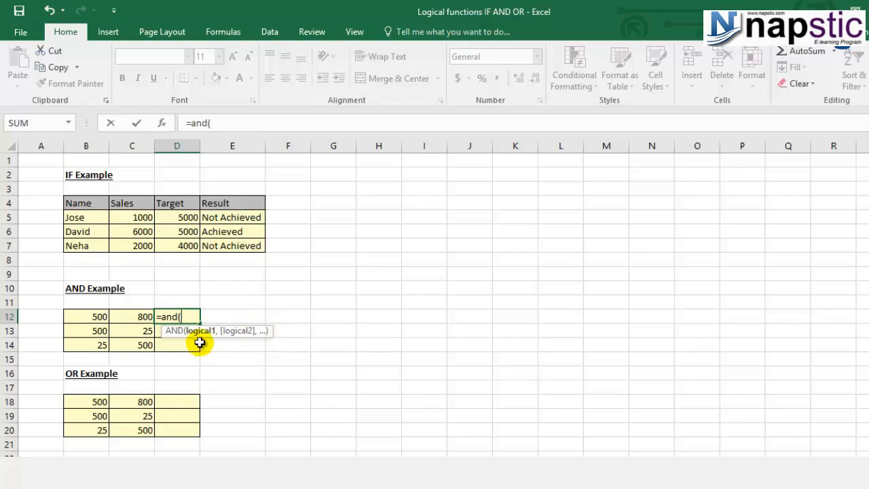
{"action": "left_click", "coordinate": [89, 318]}
{"action": "type", "text": ">100"}
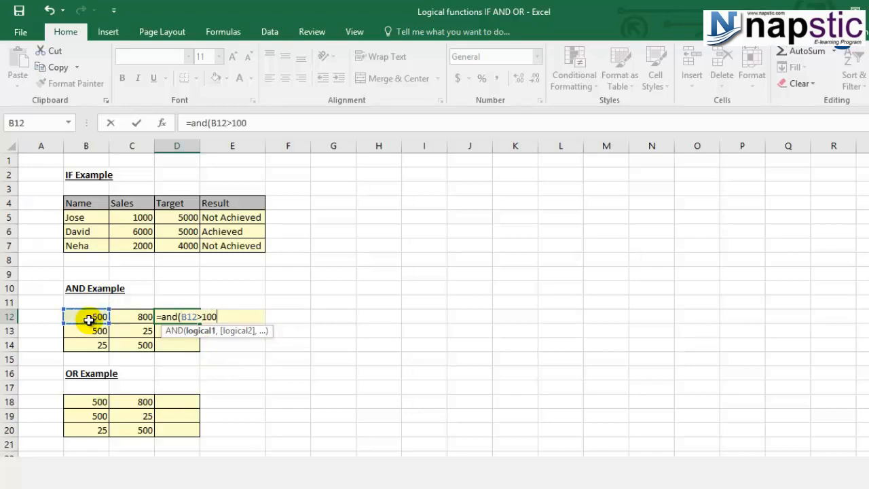
{"action": "type", "text": ","}
- Add C12>100 as the second condition and complete the AND formula in D12
{"action": "left_click", "coordinate": [128, 317]}
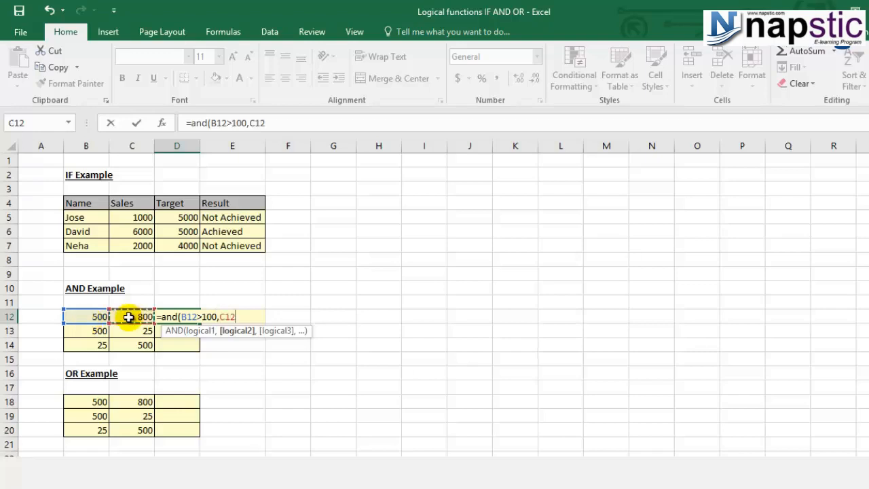
{"action": "type", "text": ">100)"}
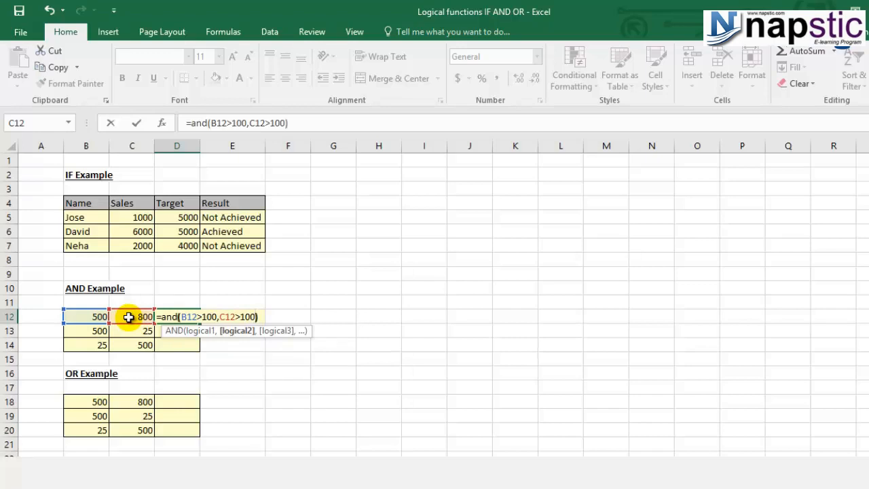
{"action": "key", "text": "Return"}
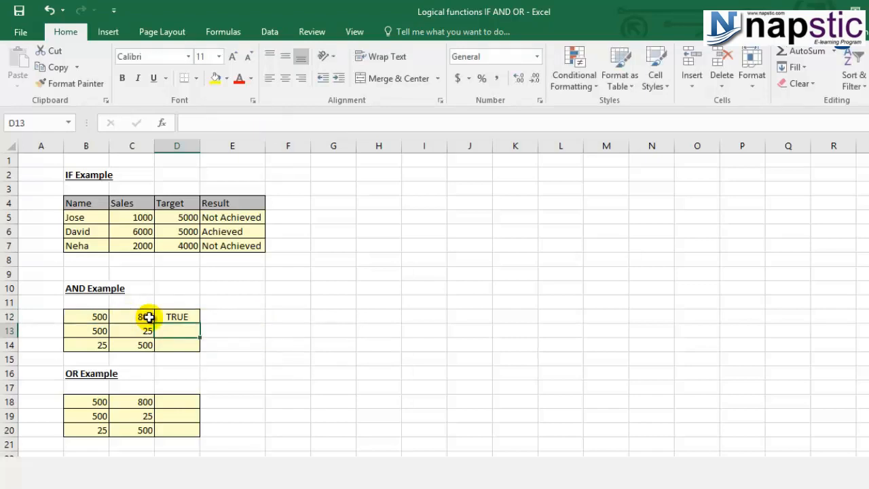
- Copy the AND formula from D12 into D13:D14 and clear the copy selection
{"action": "left_click", "coordinate": [178, 321]}
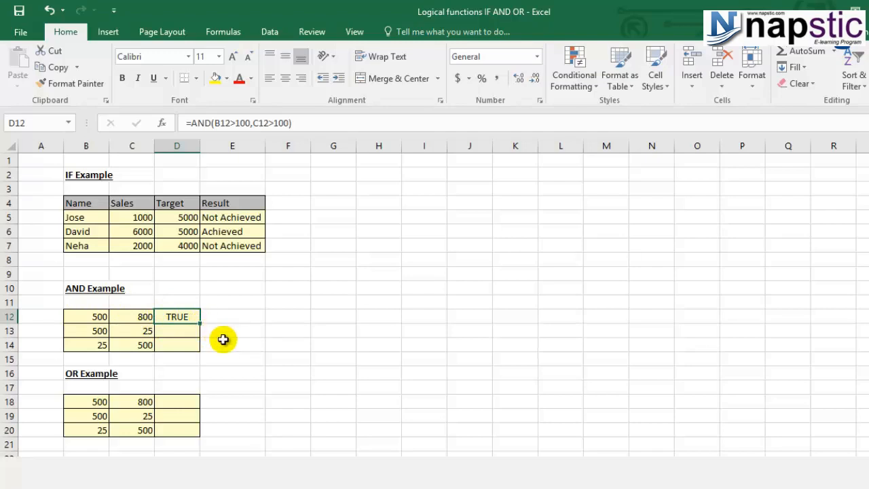
{"action": "key", "text": "ctrl+c"}
{"action": "left_click_drag", "start_coordinate": [167, 327], "coordinate": [165, 339]}
{"action": "key", "text": "ctrl+v"}
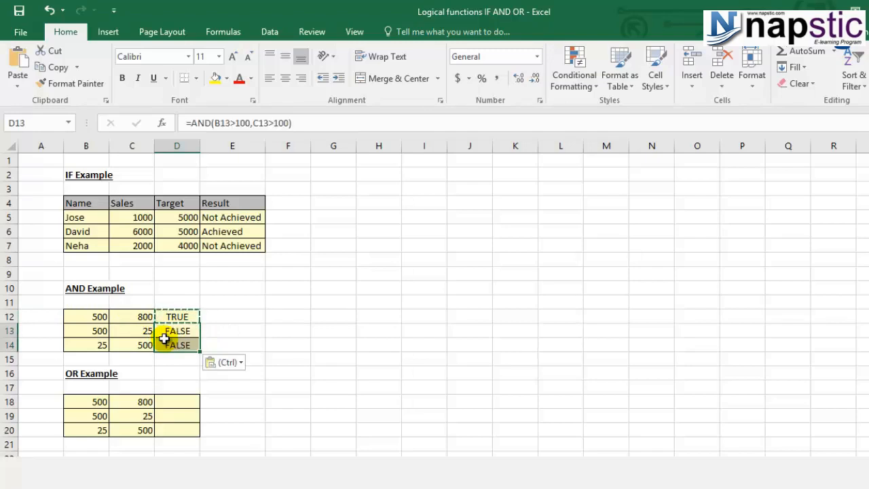
{"action": "key", "text": "Escape"}
{"action": "left_click", "coordinate": [222, 383]}
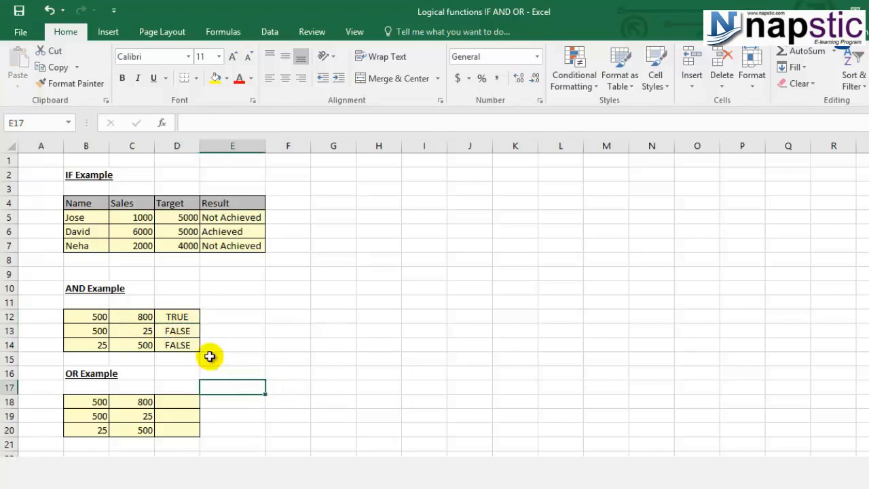
- Inspect the copied AND formulas in D13 and D14 and check them against the values in their rows
{"action": "left_click", "coordinate": [195, 330]}
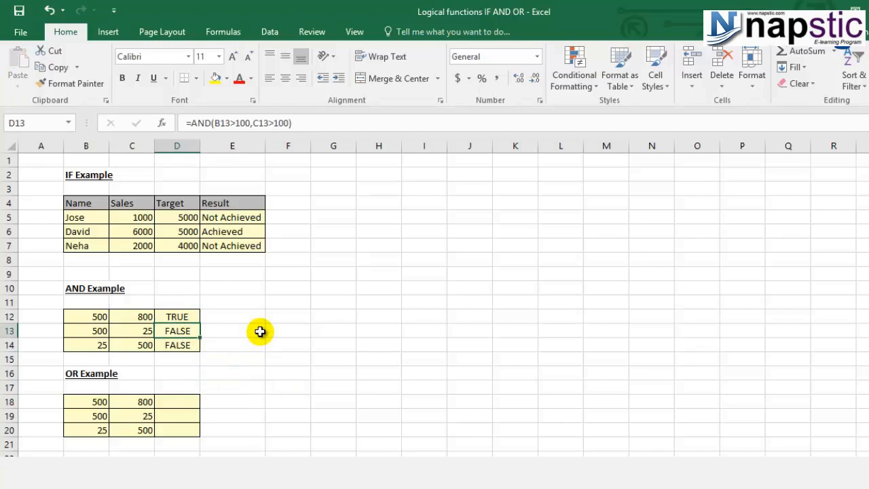
{"action": "key", "text": "F2"}
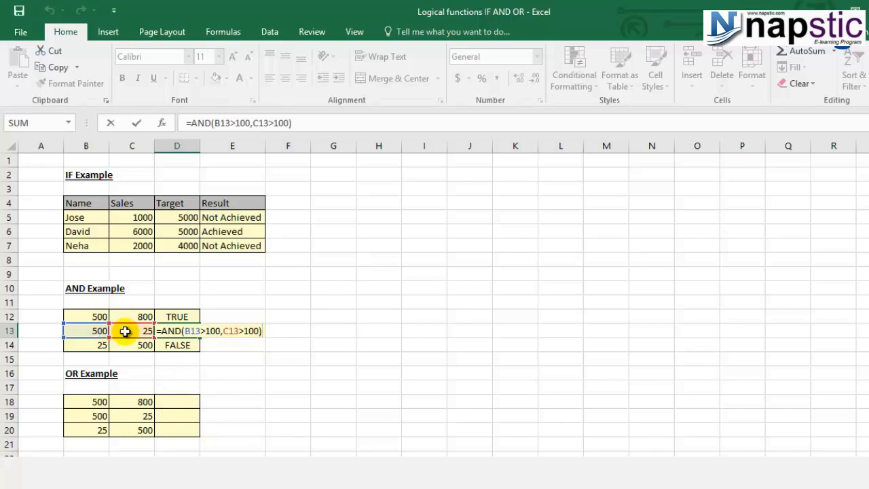
{"action": "key", "text": "Return"}
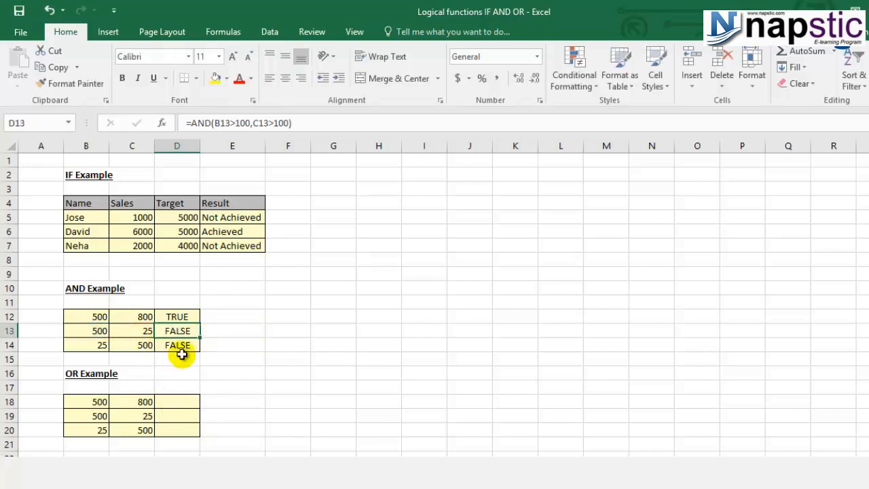
{"action": "left_click", "coordinate": [102, 345]}
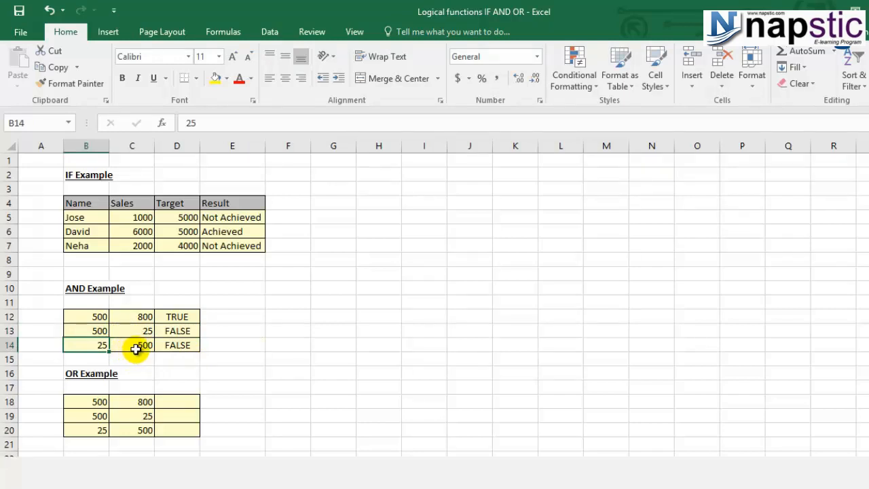
{"action": "left_click", "coordinate": [178, 345]}
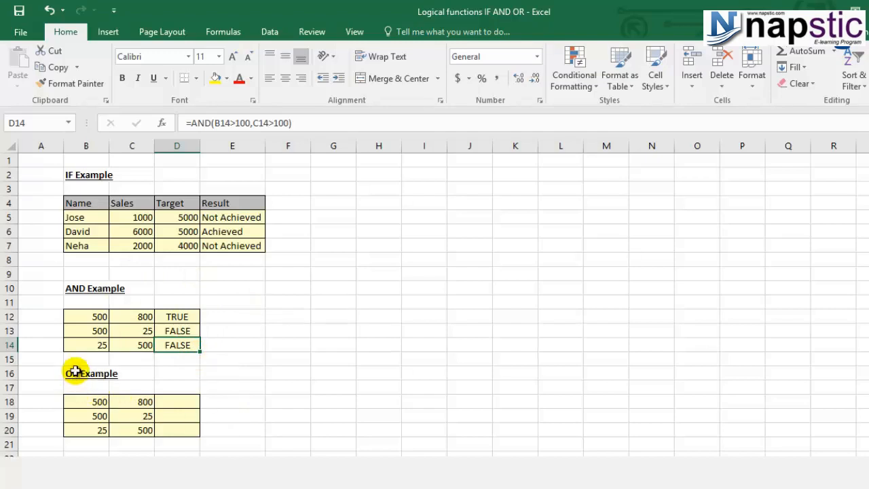
- Review the OR Example heading and the first pair of values in B18 and C18
{"action": "left_click", "coordinate": [78, 373]}
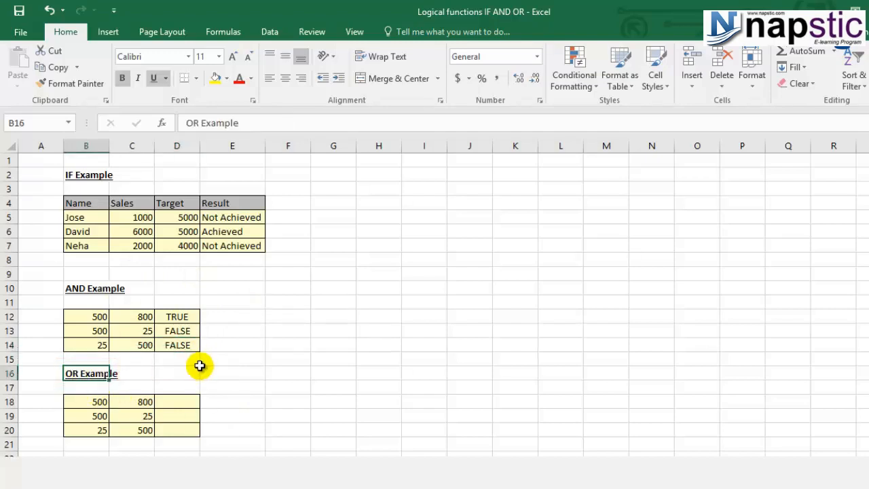
{"action": "left_click", "coordinate": [188, 399]}
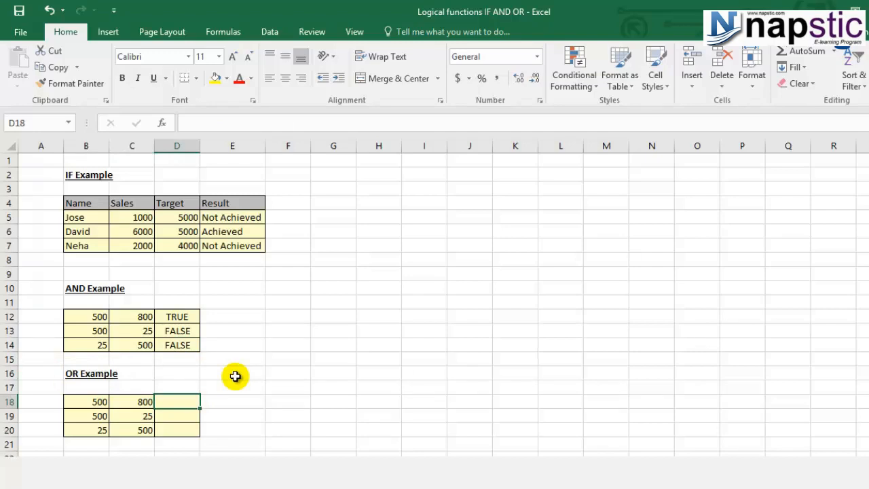
{"action": "left_click", "coordinate": [88, 405]}
{"action": "left_click", "coordinate": [125, 399]}
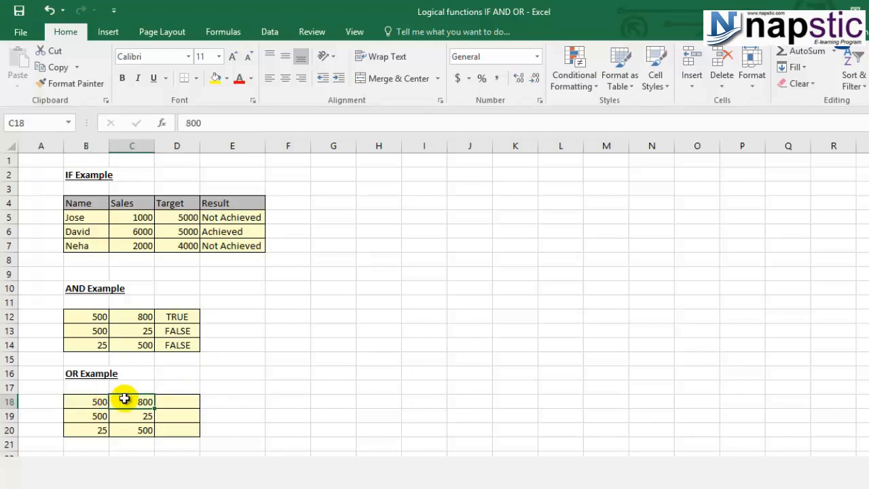
{"action": "left_click", "coordinate": [174, 396]}
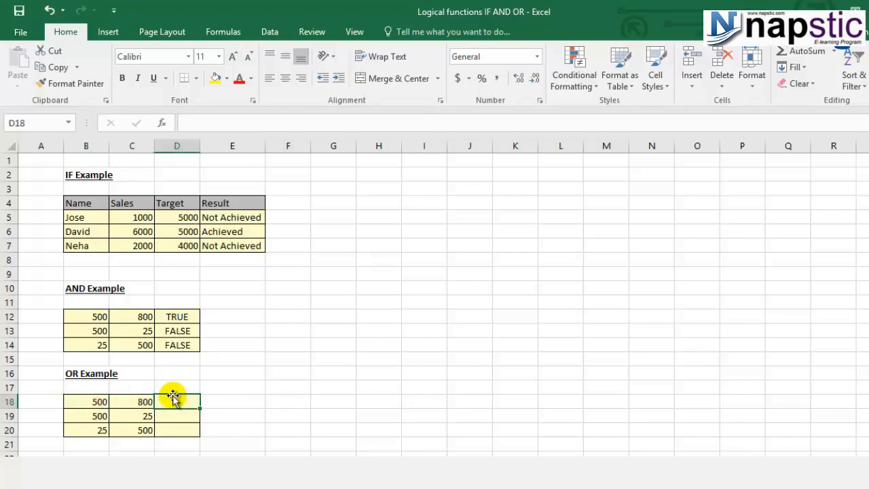
{"action": "left_click", "coordinate": [88, 402]}
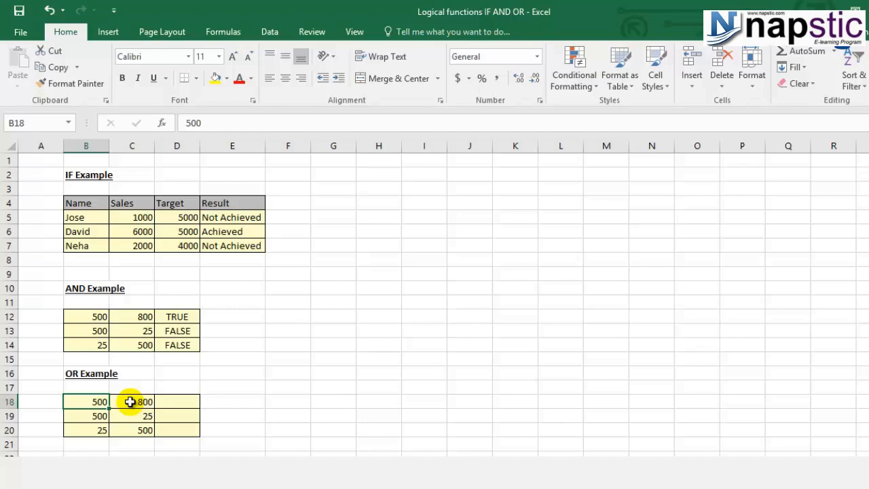
- Enter an OR formula in D18 that tests whether B18>100 or C18>100
{"action": "left_click", "coordinate": [175, 401]}
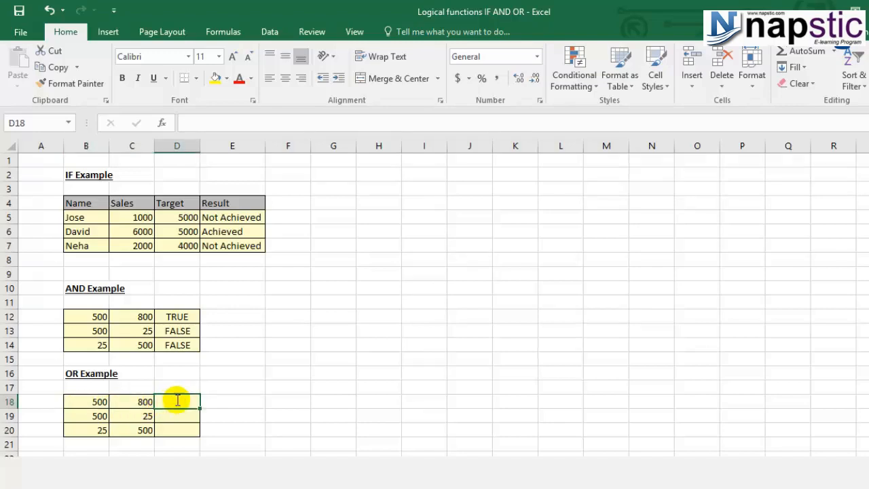
{"action": "type", "text": "=or"}
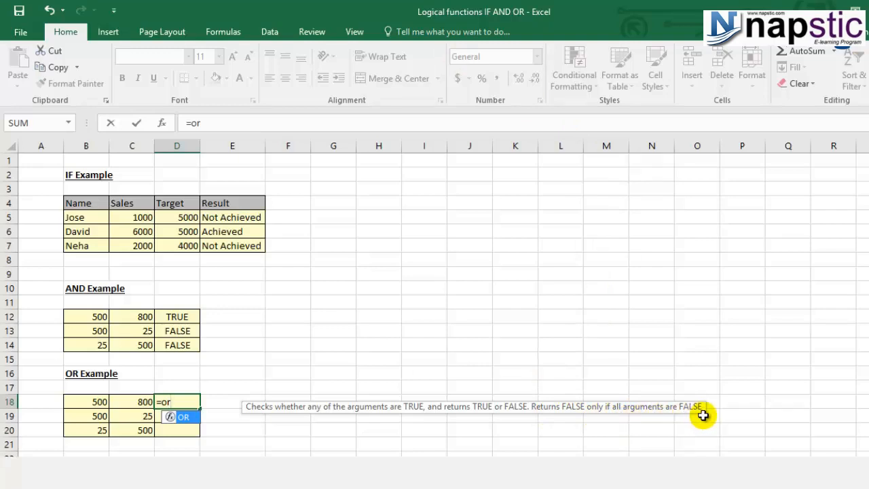
{"action": "type", "text": "("}
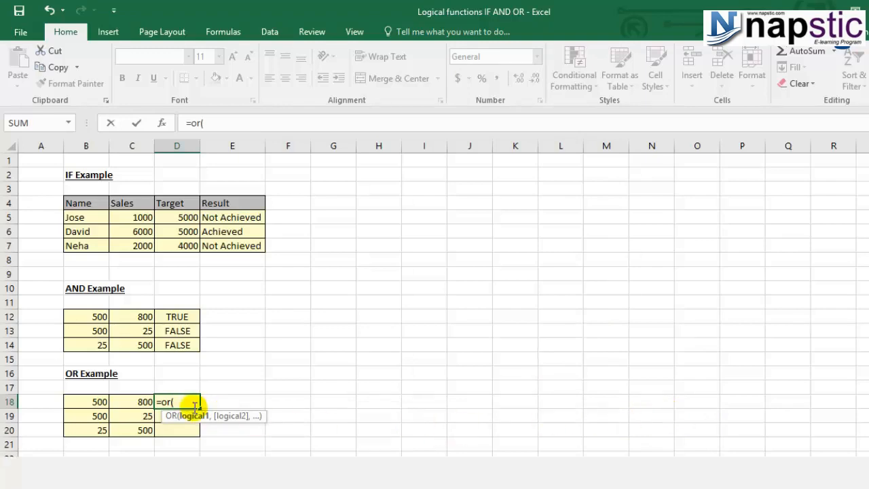
{"action": "left_click", "coordinate": [73, 401]}
{"action": "type", "text": ">100,"}
{"action": "left_click", "coordinate": [130, 401]}
{"action": "type", "text": ">100)"}
{"action": "key", "text": "Return"}
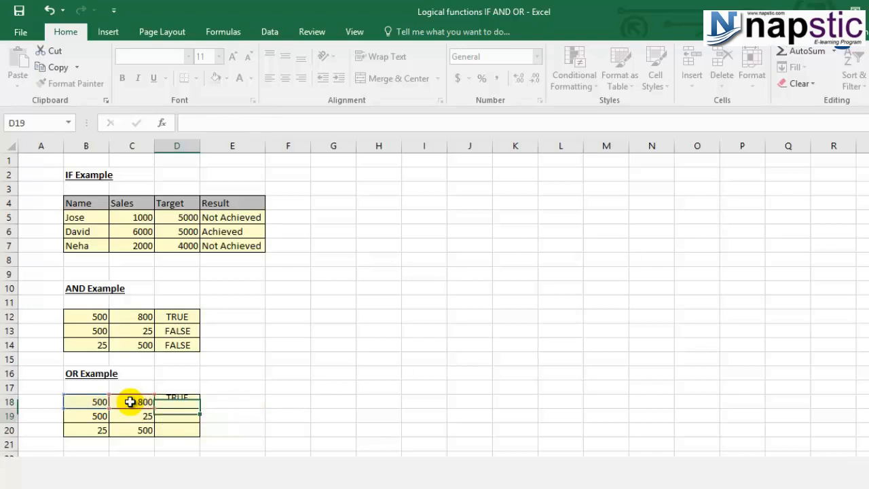
- Check the cell references of the OR formula in D18 and copy the formula into D19:D20
{"action": "left_click", "coordinate": [166, 401]}
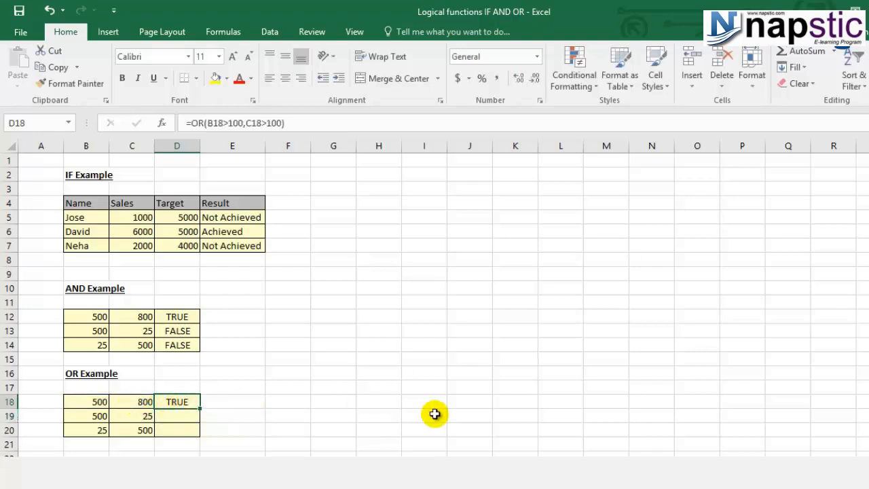
{"action": "key", "text": "F2"}
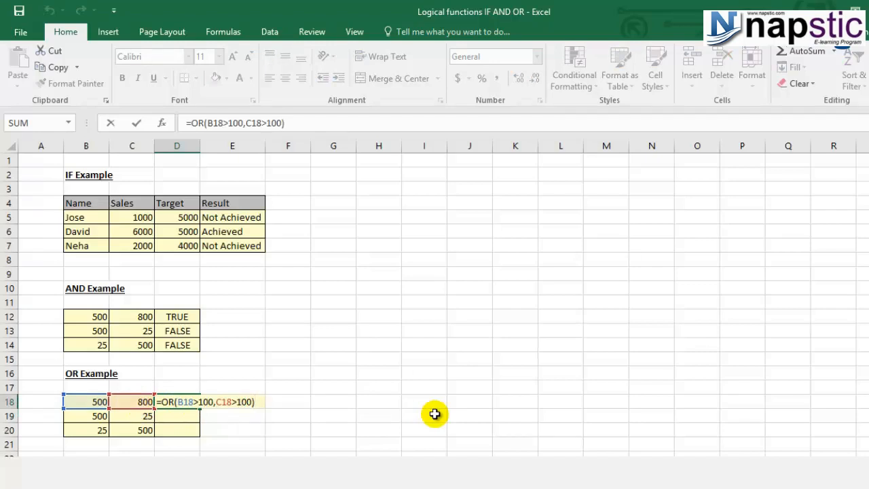
{"action": "key", "text": "Escape"}
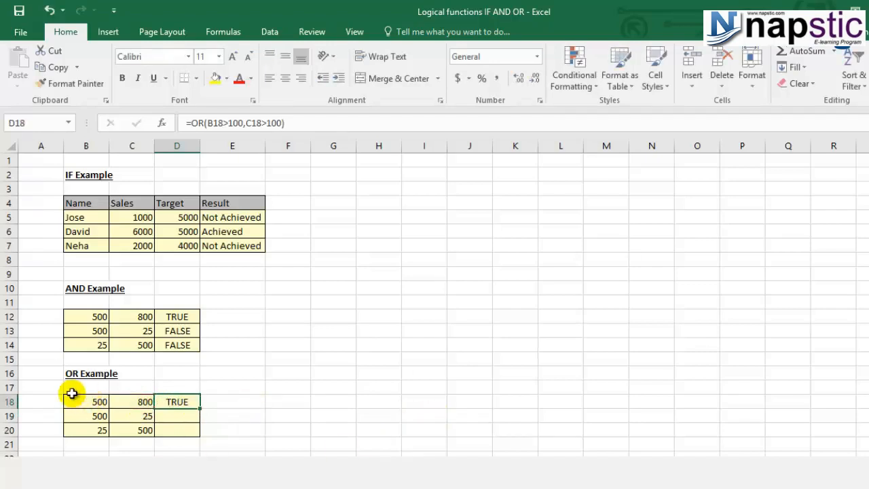
{"action": "key", "text": "ctrl+c"}
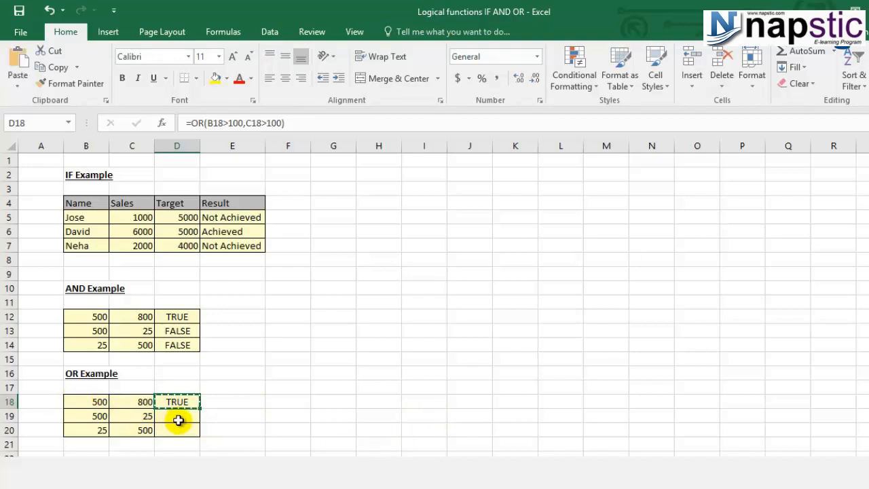
{"action": "left_click_drag", "start_coordinate": [178, 420], "coordinate": [178, 428]}
{"action": "key", "text": "ctrl+v"}
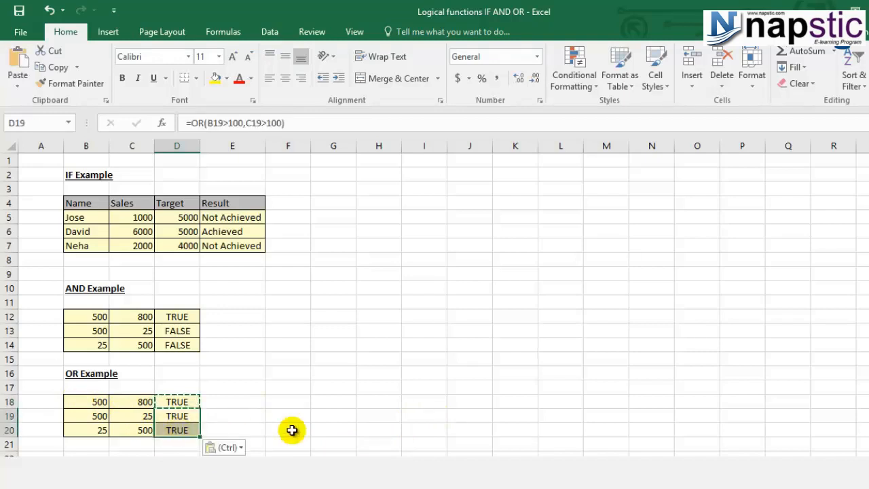
- Check the OR results in D19 and D20 against their row values and compare them with the AND results in D13:D14
{"action": "left_click", "coordinate": [179, 416]}
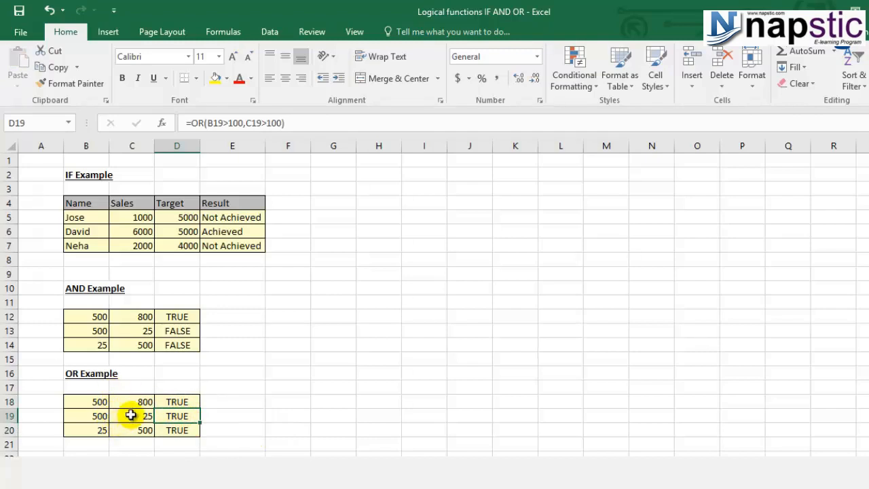
{"action": "left_click", "coordinate": [92, 415]}
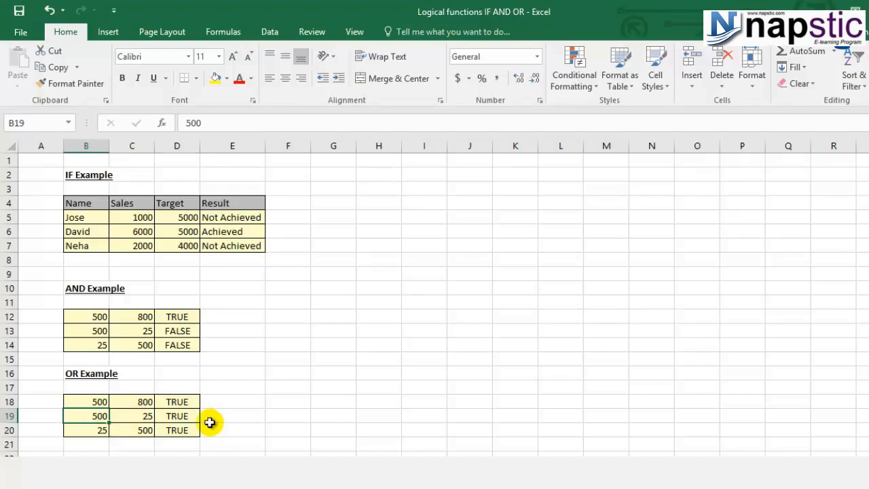
{"action": "key", "text": "Right"}
{"action": "left_click", "coordinate": [194, 430]}
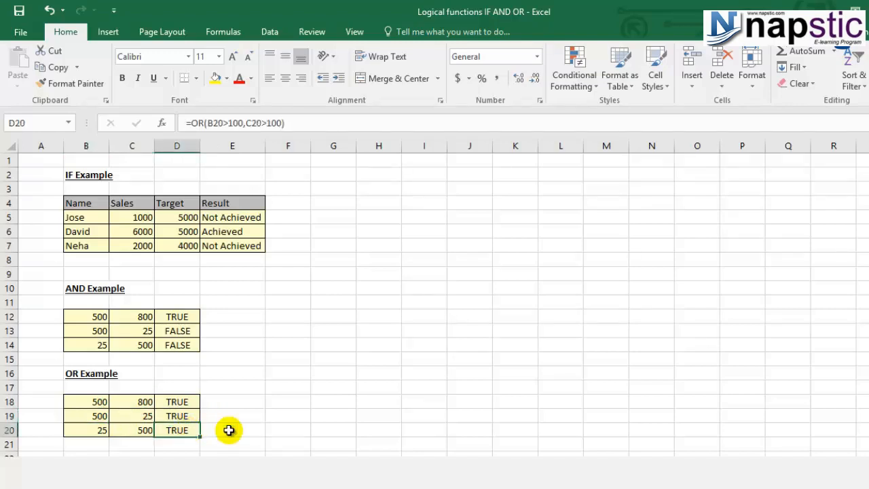
{"action": "left_click", "coordinate": [82, 430]}
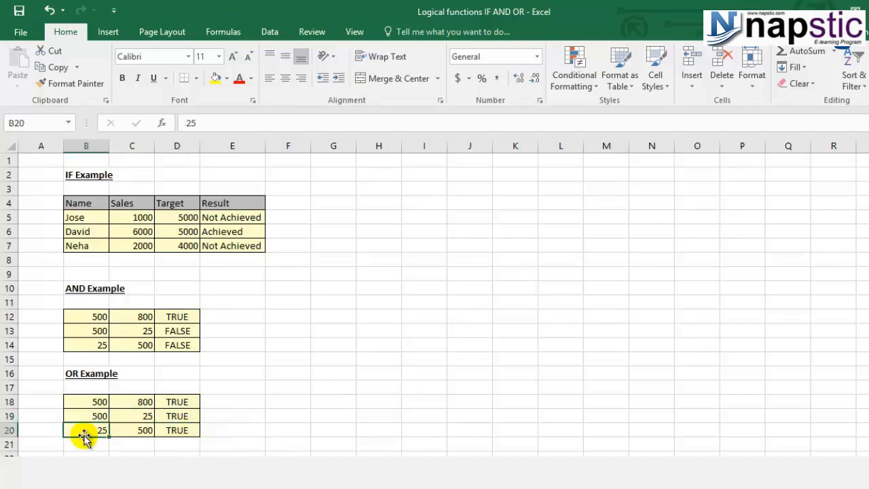
{"action": "left_click", "coordinate": [121, 431]}
{"action": "left_click", "coordinate": [169, 431]}
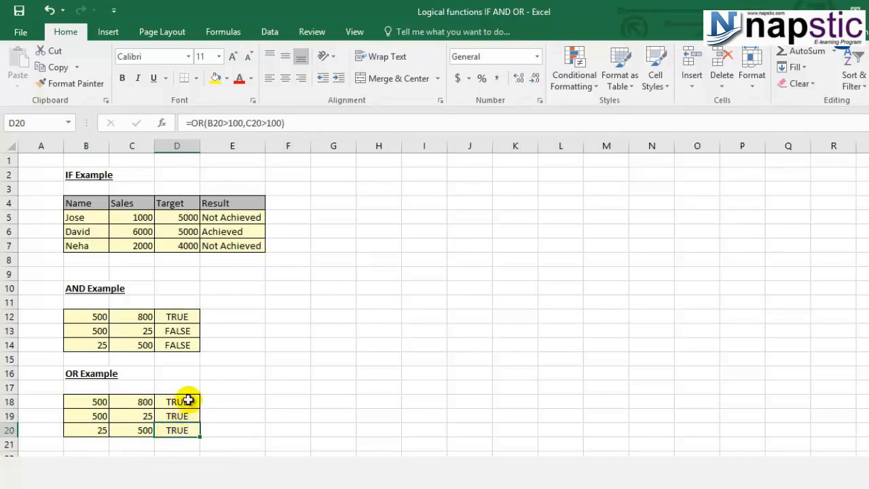
{"action": "left_click_drag", "start_coordinate": [191, 334], "coordinate": [192, 344]}
{"action": "left_click", "coordinate": [186, 414]}
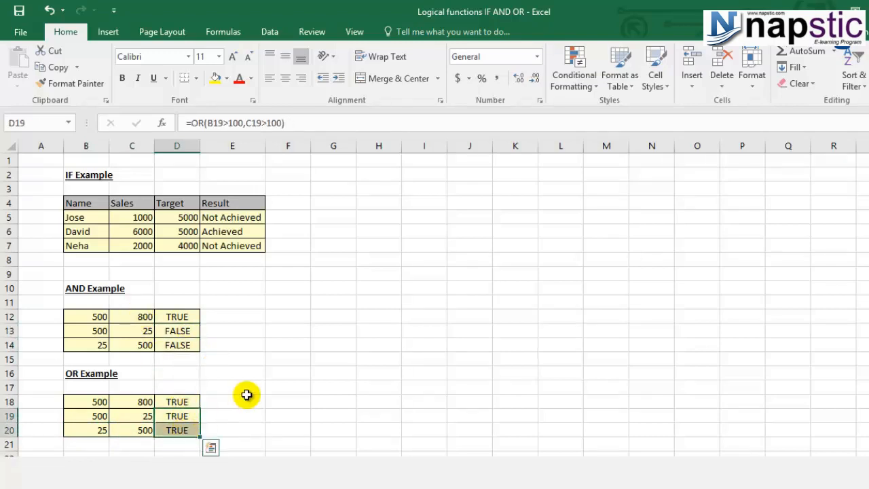